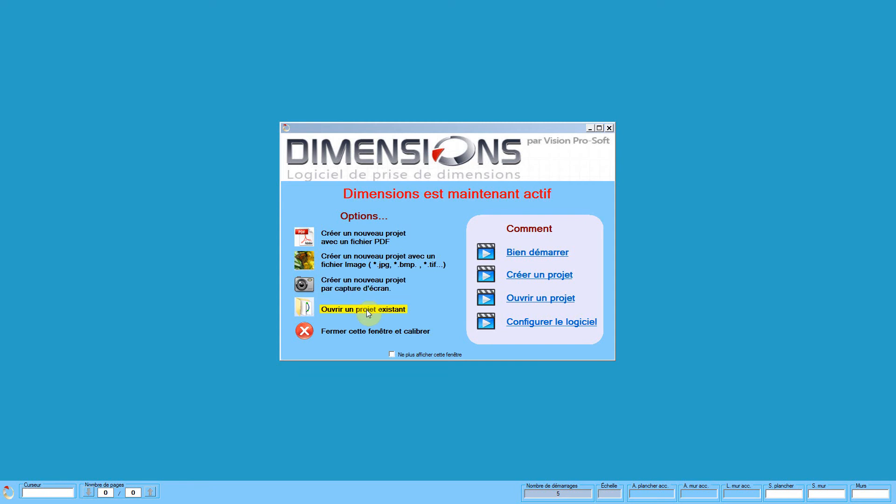
Step: Create a new project from the desktop PDF "Projet 4 page", name it Telus and save it in the project files folder
{"action": "left_click", "coordinate": [362, 238]}
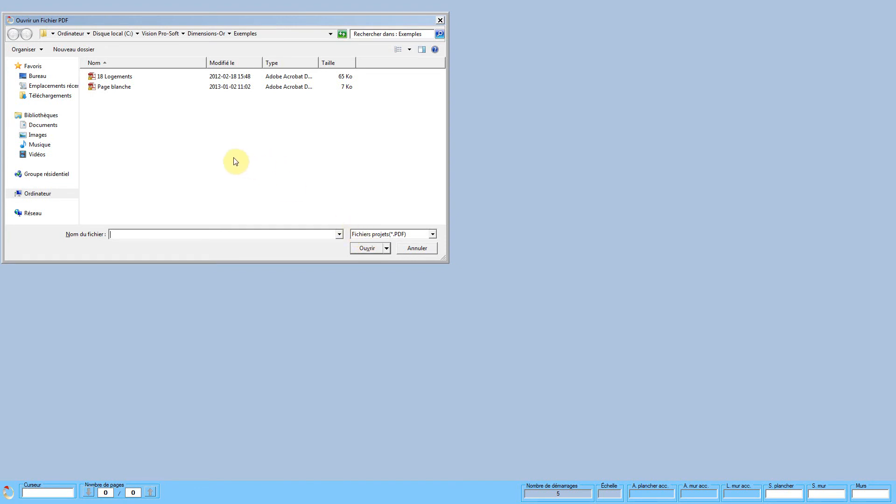
{"action": "left_click", "coordinate": [39, 77]}
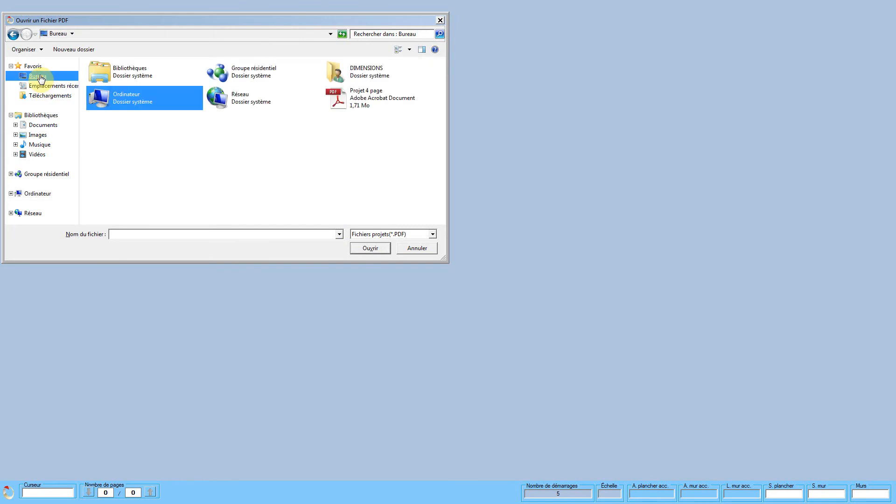
{"action": "double_click", "coordinate": [357, 101]}
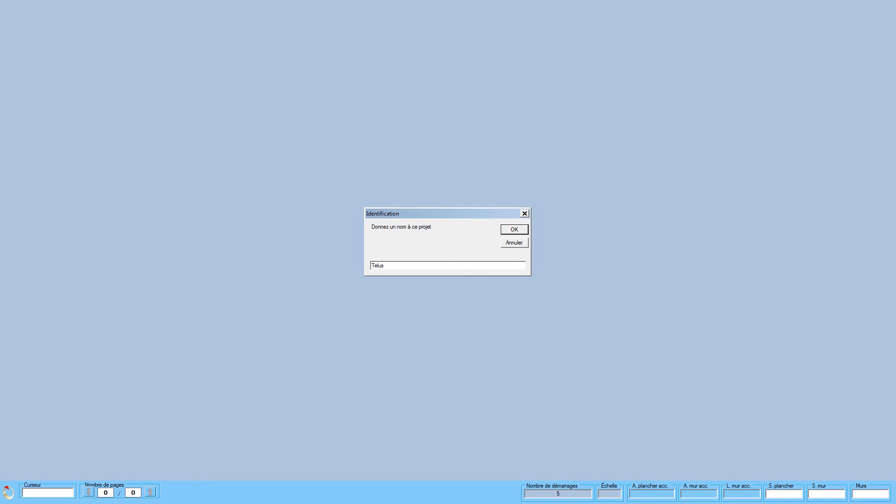
{"action": "left_click", "coordinate": [505, 230]}
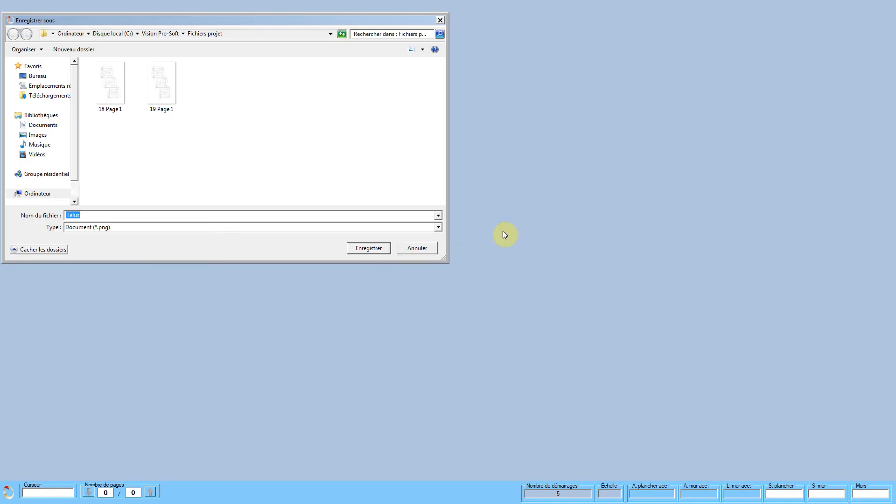
{"action": "left_click", "coordinate": [384, 248]}
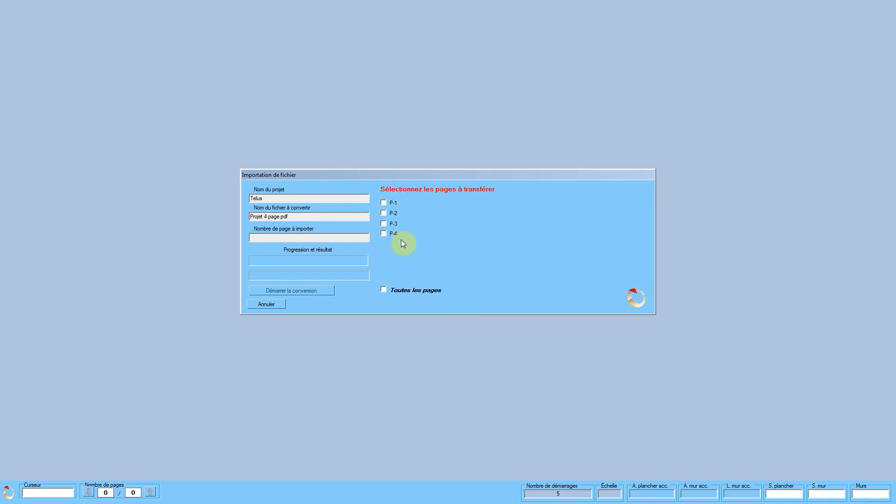
Step: Import all pages of the PDF into the project and dismiss the calibration instructions
{"action": "left_click", "coordinate": [383, 290]}
{"action": "left_click", "coordinate": [311, 289]}
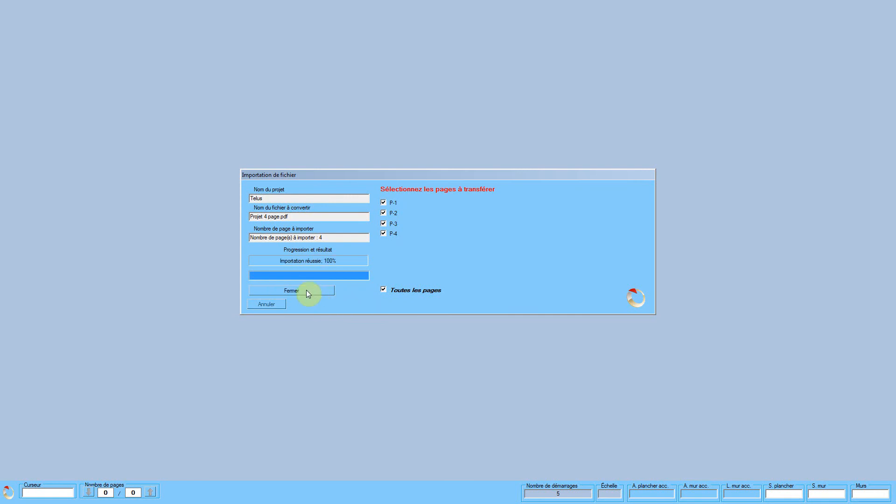
{"action": "left_click", "coordinate": [306, 290]}
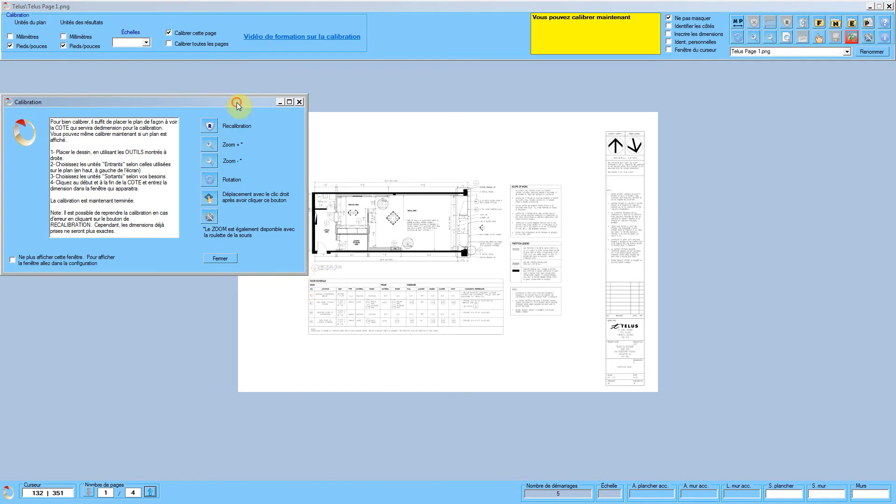
{"action": "left_click_drag", "start_coordinate": [237, 102], "coordinate": [535, 148]}
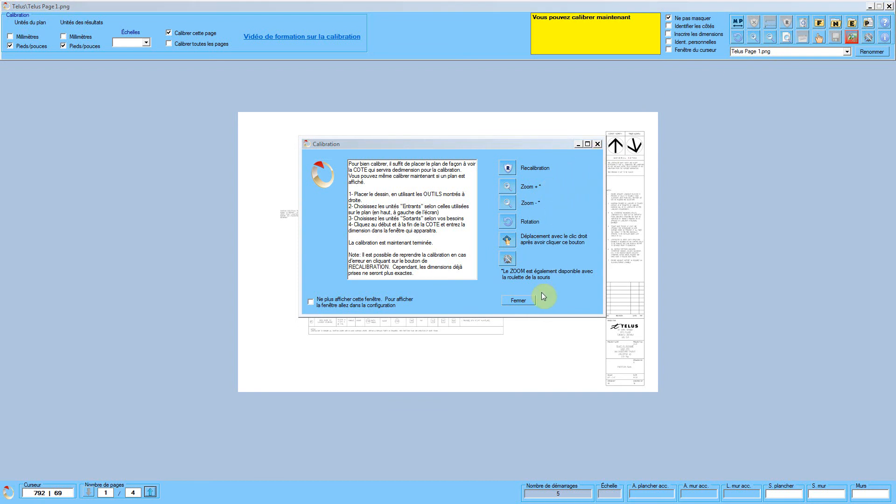
{"action": "left_click", "coordinate": [519, 301]}
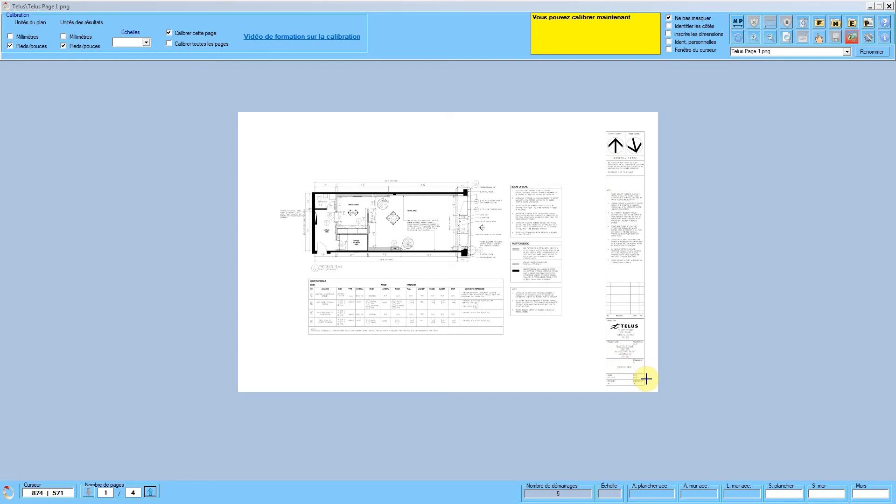
Step: Examine the drawing scale in the page's title block and the list of available calibration scales
{"action": "scroll", "coordinate": [642, 378], "scroll_direction": "up", "scroll_amount": 1}
{"action": "scroll", "coordinate": [647, 380], "scroll_direction": "up", "scroll_amount": 1}
{"action": "scroll", "coordinate": [647, 379], "scroll_direction": "up", "scroll_amount": 1}
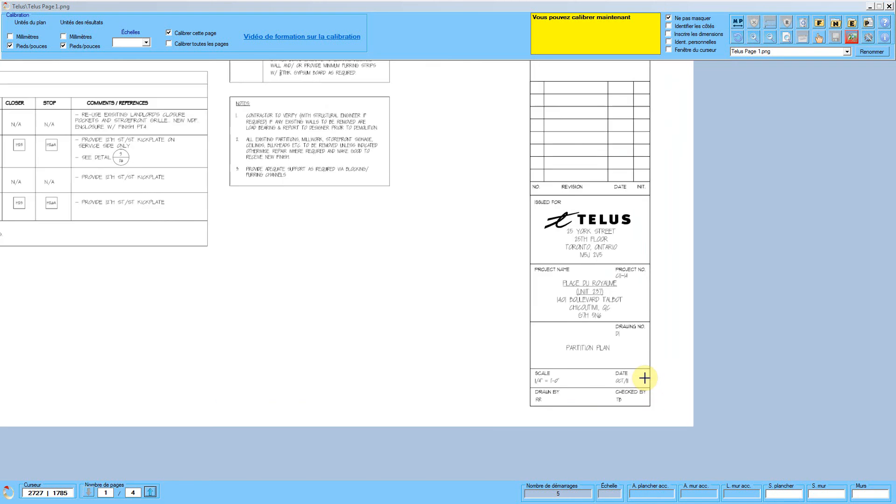
{"action": "scroll", "coordinate": [638, 382], "scroll_direction": "up", "scroll_amount": 1}
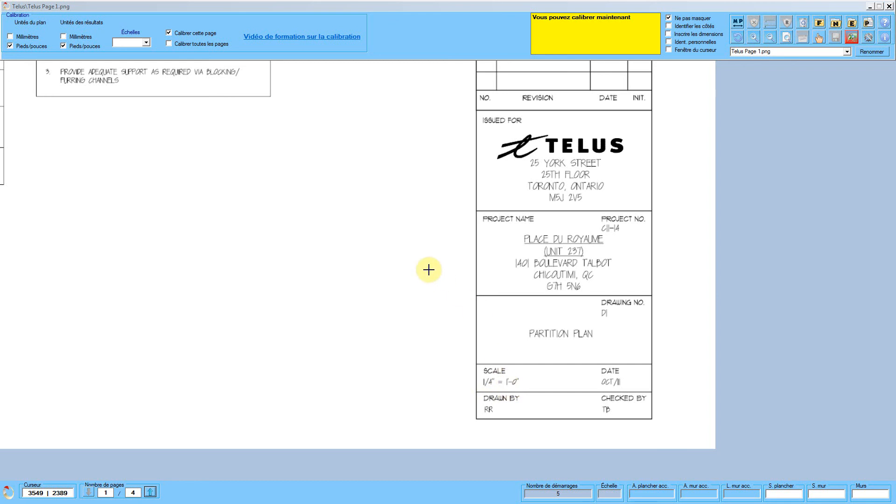
{"action": "left_click", "coordinate": [146, 43]}
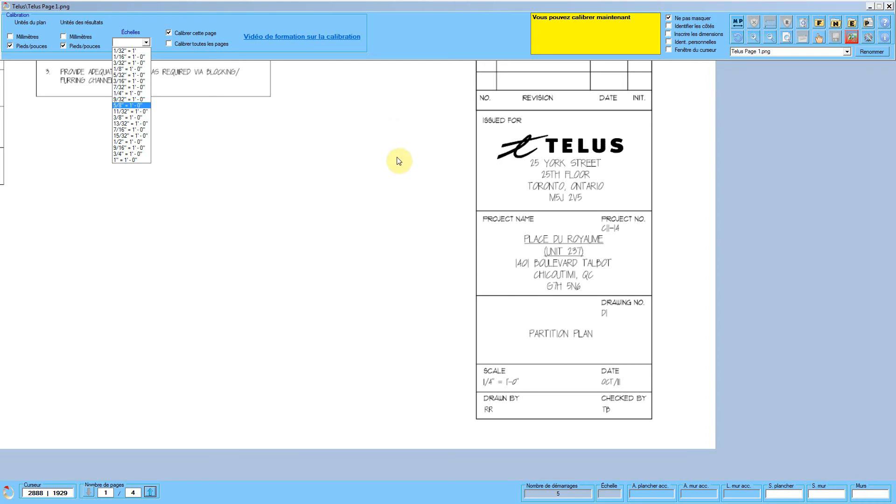
{"action": "left_click", "coordinate": [367, 138]}
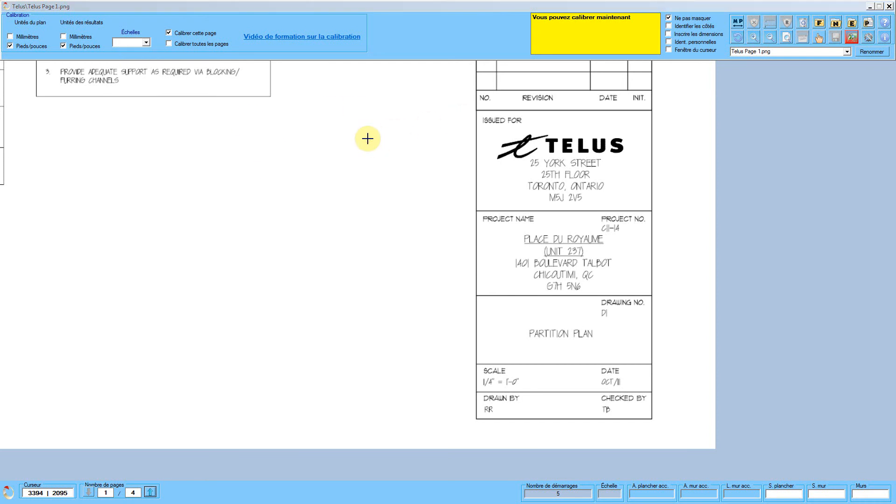
Step: Mark both ends of the 17'-7 1/4" dimension line above the service area as the calibration reference
{"action": "left_click", "coordinate": [786, 38]}
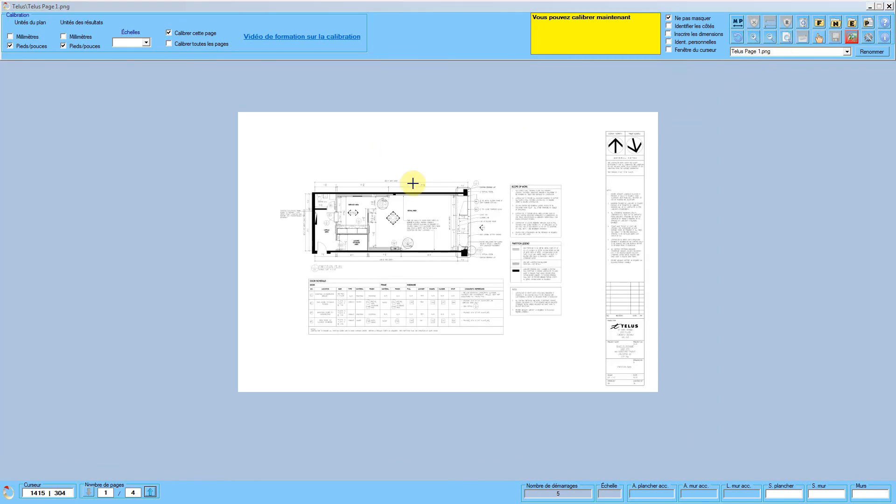
{"action": "scroll", "coordinate": [388, 175], "scroll_direction": "up", "scroll_amount": 2}
{"action": "scroll", "coordinate": [388, 174], "scroll_direction": "up", "scroll_amount": 2}
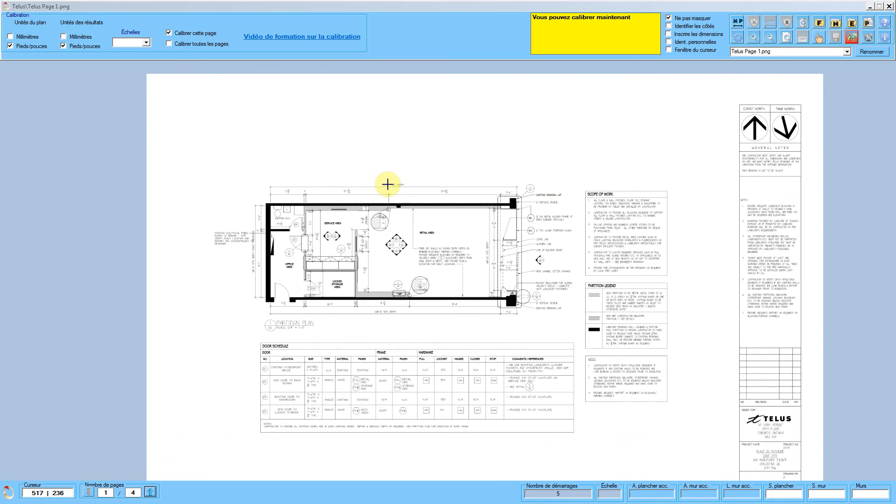
{"action": "scroll", "coordinate": [388, 188], "scroll_direction": "up", "scroll_amount": 2}
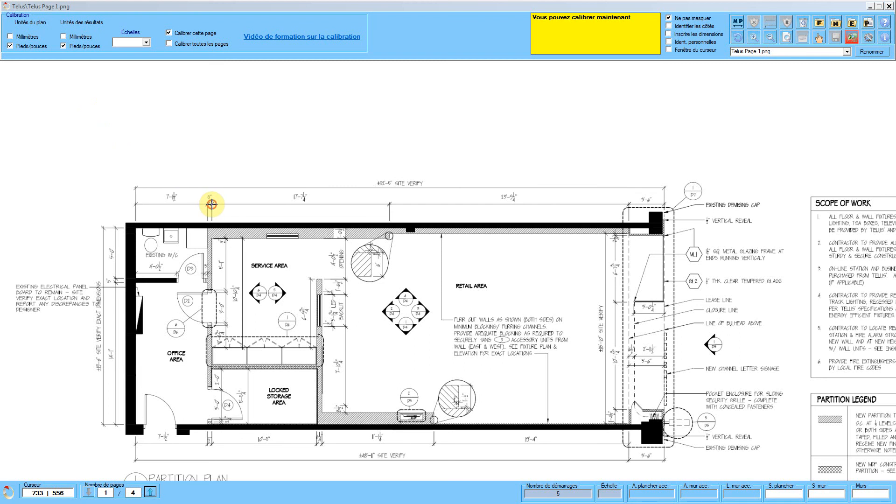
{"action": "left_click", "coordinate": [212, 204]}
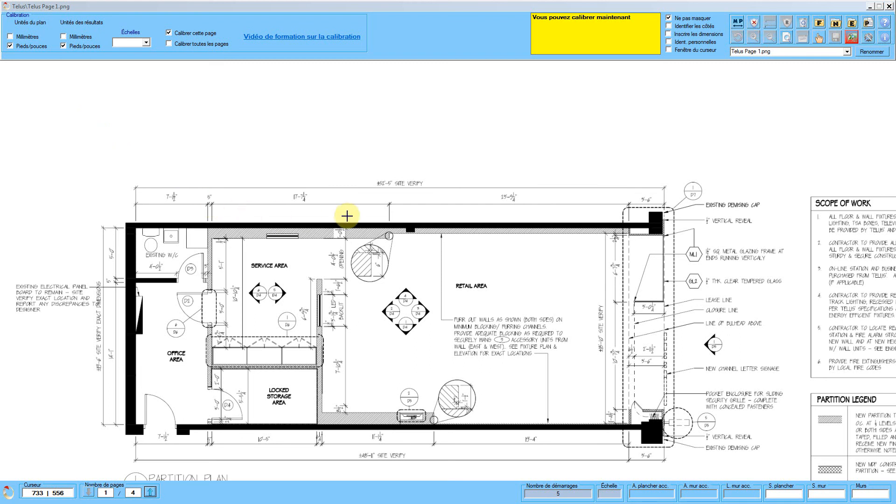
{"action": "left_click", "coordinate": [389, 204]}
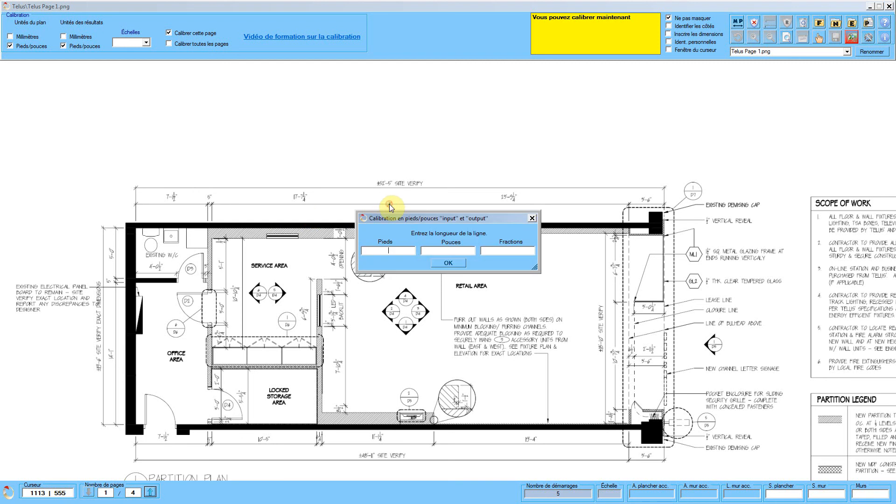
Step: Set the calibration line's length to 17 feet 7 inches and 1/4
{"action": "left_click", "coordinate": [404, 253]}
{"action": "type", "text": "1"}
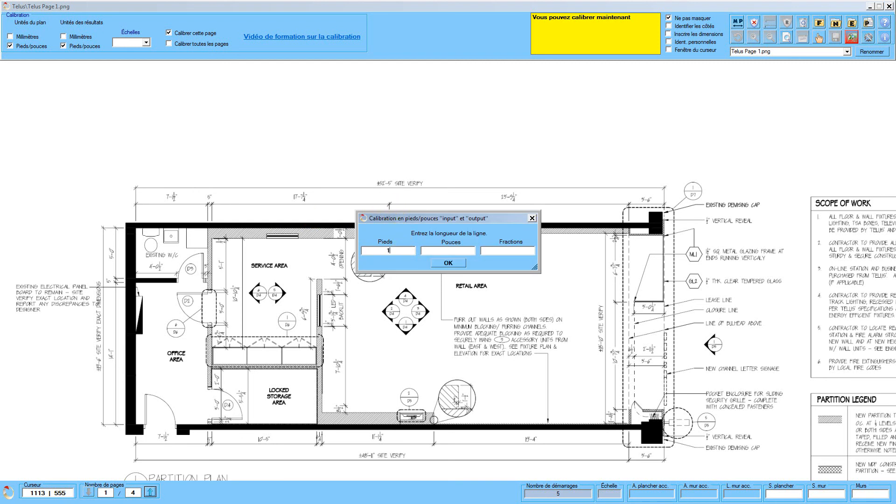
{"action": "type", "text": "7"}
{"action": "left_click", "coordinate": [441, 251]}
{"action": "type", "text": "71/"}
{"action": "key", "text": "BackSpace"}
{"action": "key", "text": "BackSpace"}
{"action": "left_click", "coordinate": [509, 252]}
{"action": "type", "text": "1/4"}
{"action": "left_click", "coordinate": [455, 263]}
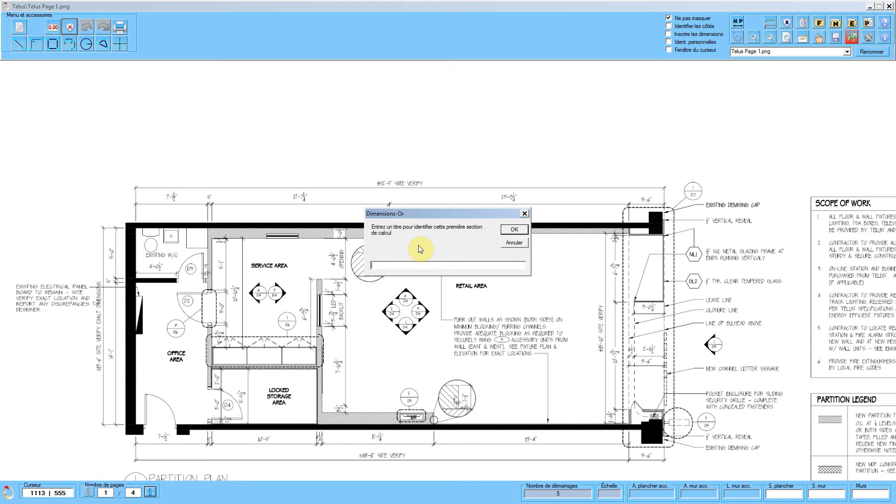
Step: Title the first calculation section "calibration"
{"action": "type", "text": "c"}
{"action": "type", "text": "alibration"}
{"action": "key", "text": "Return"}
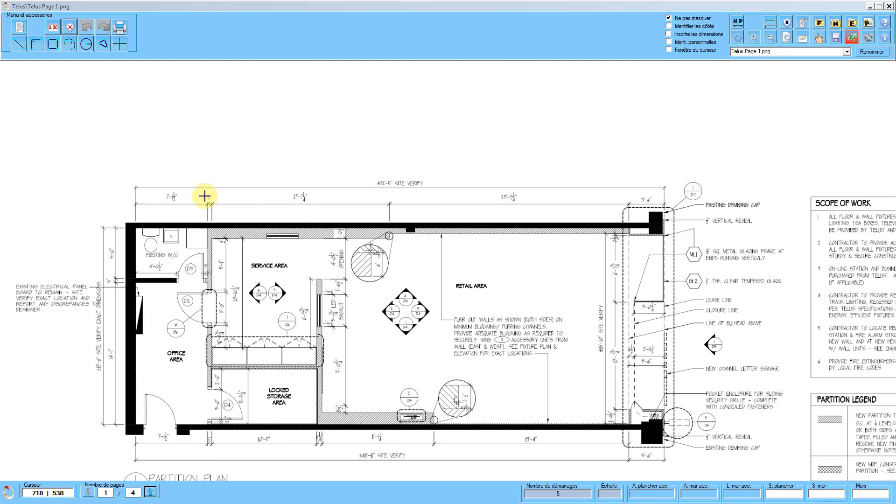
Step: Measure the 17'-7 1/4" dimension above the service area with the line tool, with the added height turned off
{"action": "scroll", "coordinate": [206, 198], "scroll_direction": "up", "scroll_amount": 2}
{"action": "scroll", "coordinate": [206, 201], "scroll_direction": "up", "scroll_amount": 1}
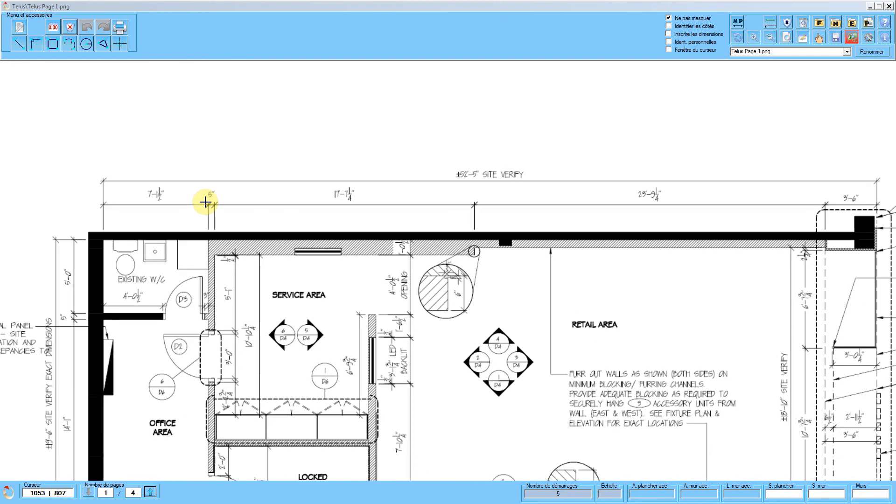
{"action": "left_click", "coordinate": [20, 45]}
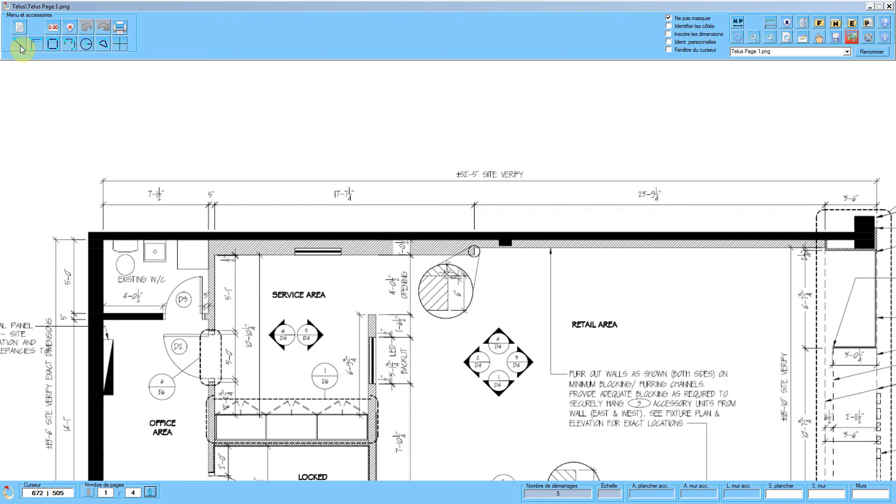
{"action": "left_click", "coordinate": [20, 46]}
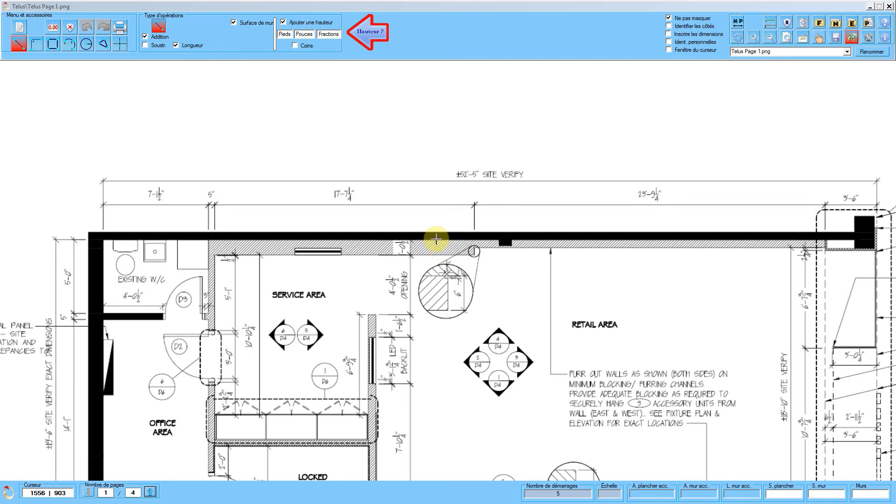
{"action": "left_click", "coordinate": [282, 23]}
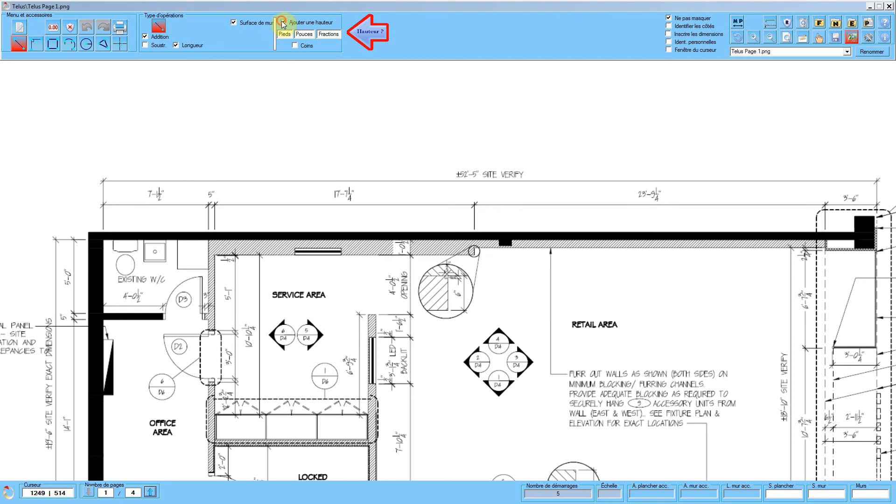
{"action": "left_click", "coordinate": [283, 23]}
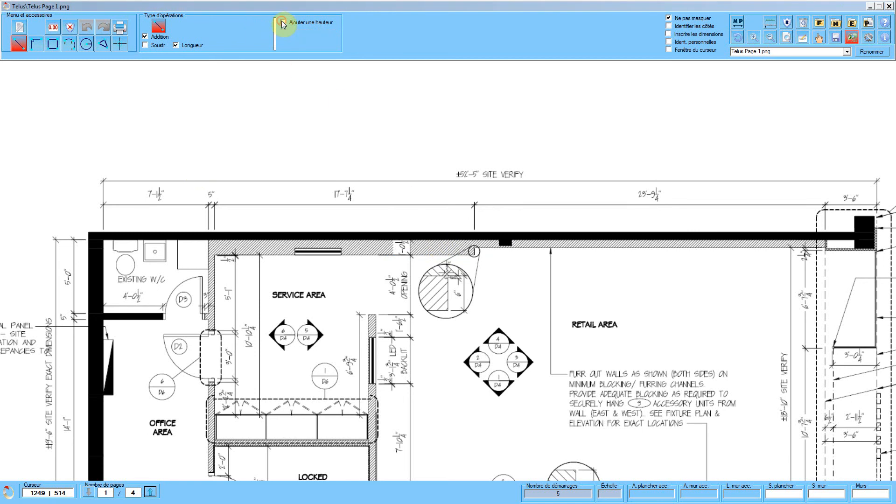
{"action": "left_click", "coordinate": [214, 204]}
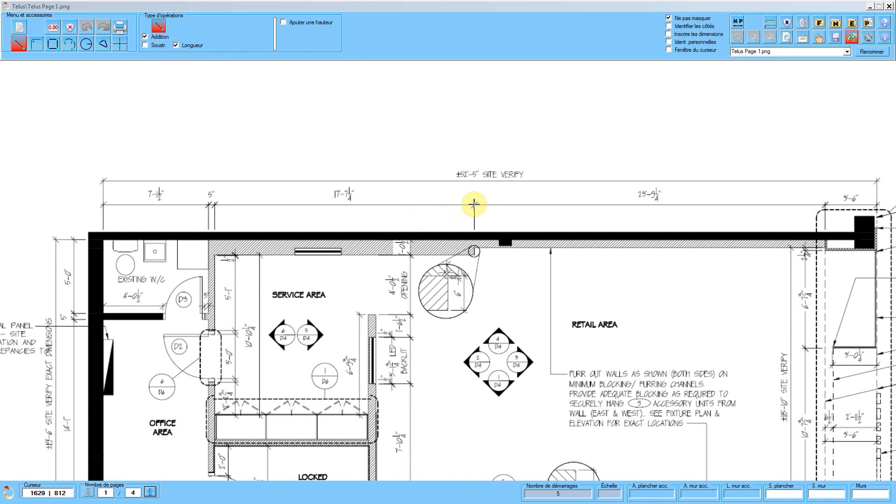
{"action": "left_click", "coordinate": [473, 204]}
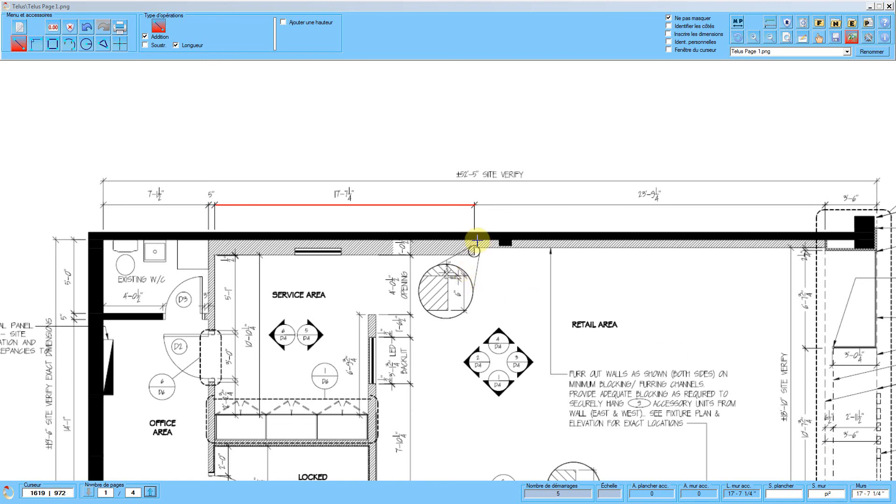
Step: Recalibrate the current page to the scale 1/4" = 1'-0"
{"action": "left_click", "coordinate": [787, 24]}
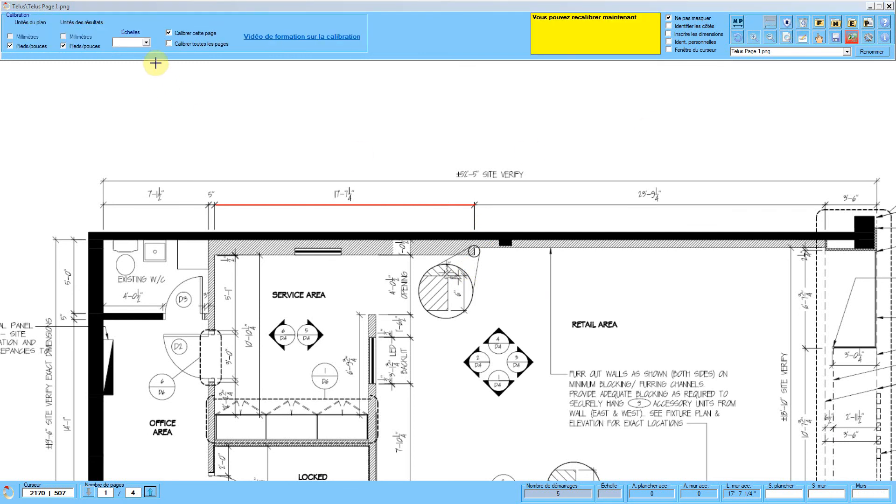
{"action": "left_click", "coordinate": [147, 43]}
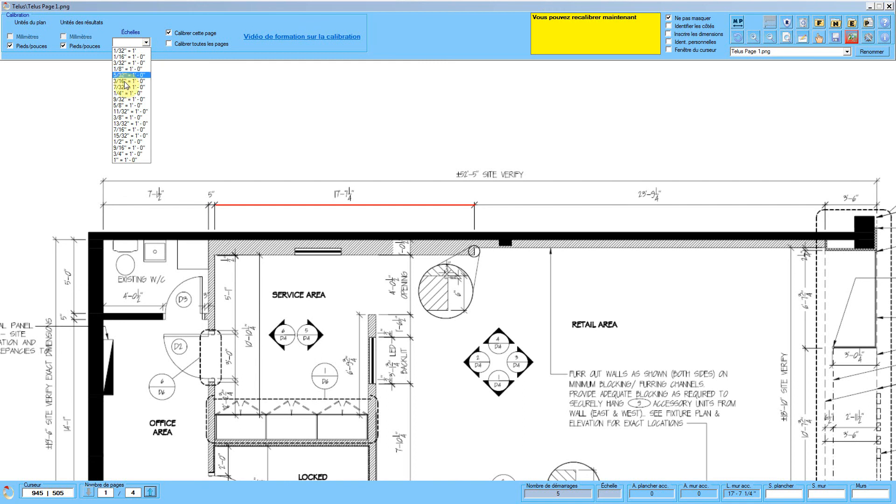
{"action": "left_click", "coordinate": [125, 94]}
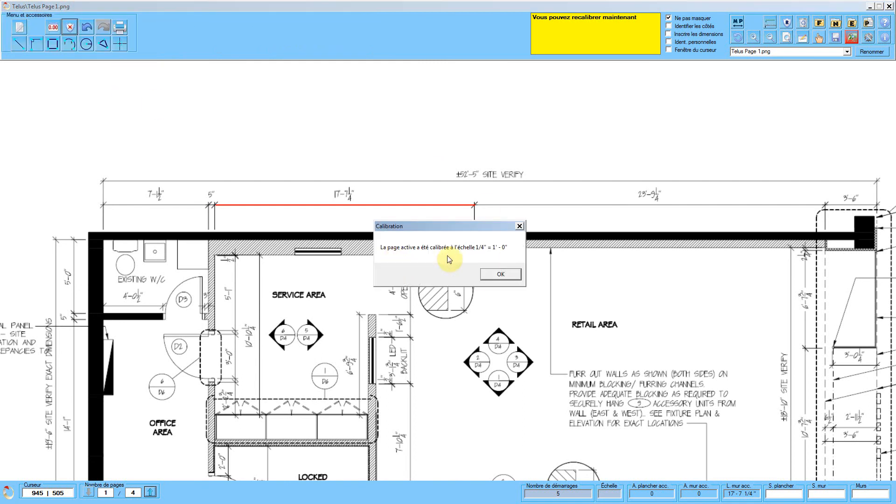
{"action": "left_click", "coordinate": [517, 275]}
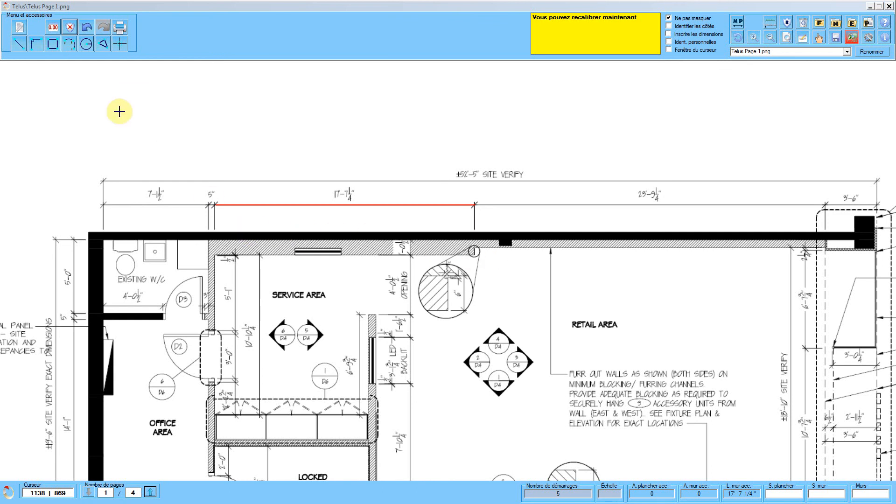
Step: Measure a second line just below the red one over the same span, with the added height turned off
{"action": "left_click", "coordinate": [19, 44]}
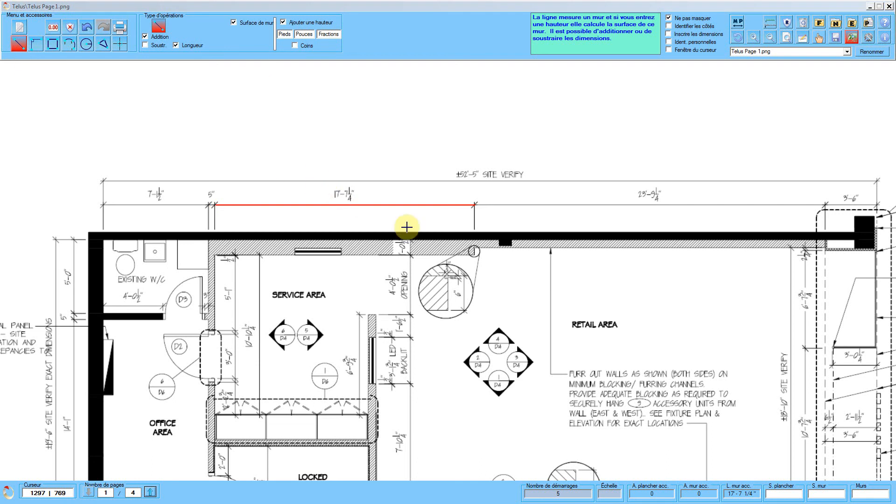
{"action": "left_click", "coordinate": [284, 22]}
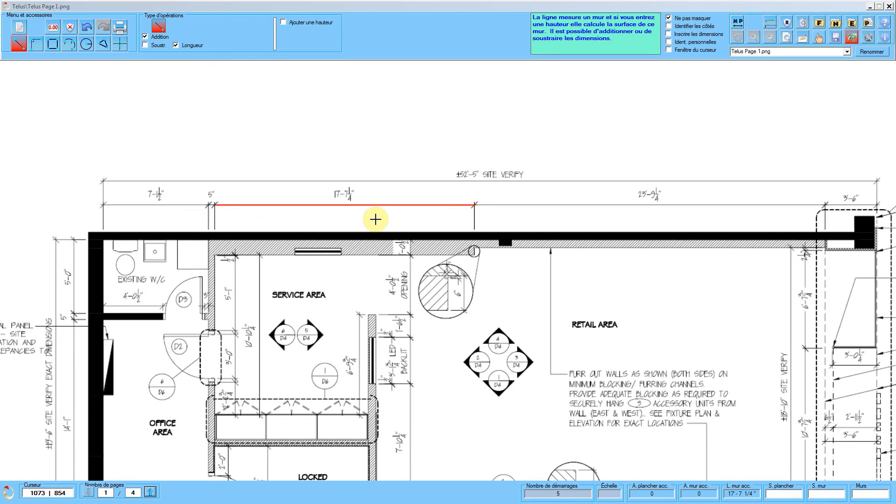
{"action": "left_click", "coordinate": [474, 225]}
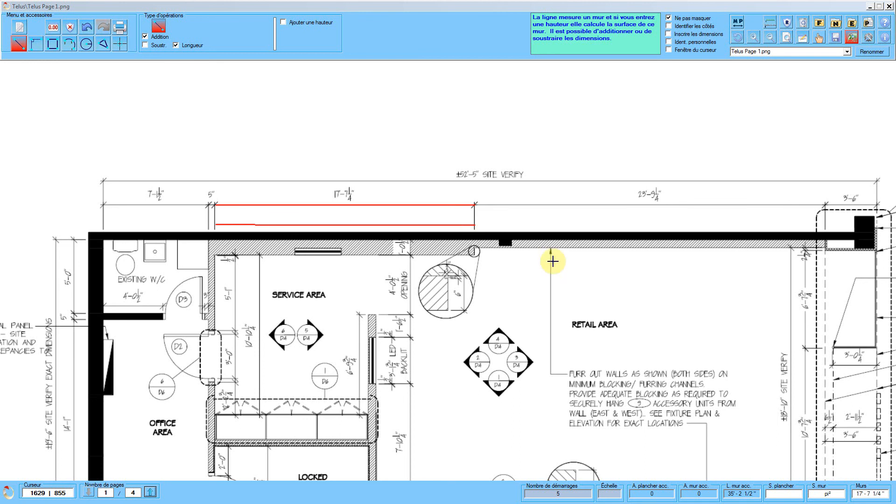